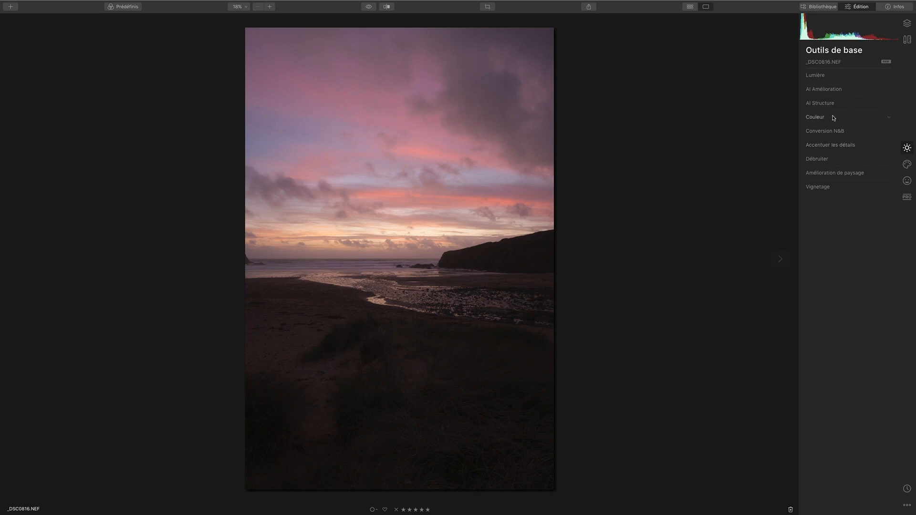
Step: Set the photo's profile to Camera Flat in the Lumière settings
{"action": "left_click", "coordinate": [822, 79]}
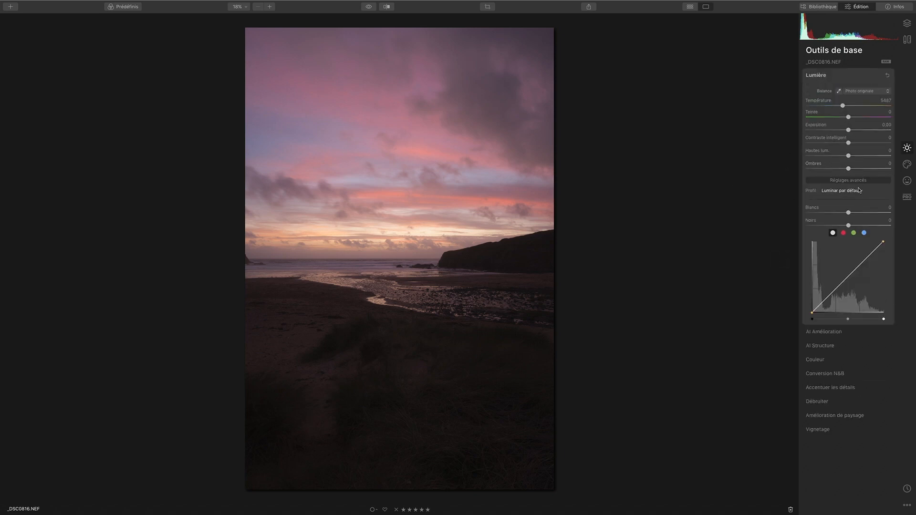
{"action": "left_click", "coordinate": [849, 192]}
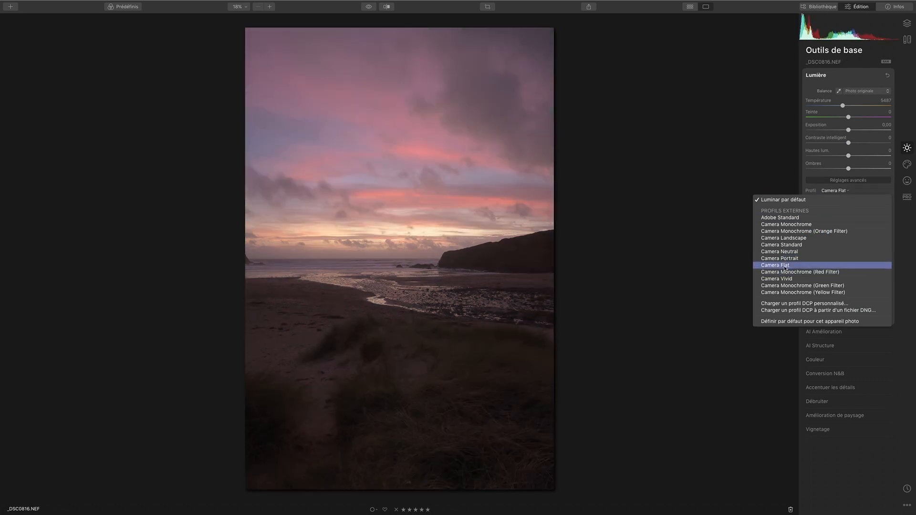
{"action": "left_click", "coordinate": [785, 266]}
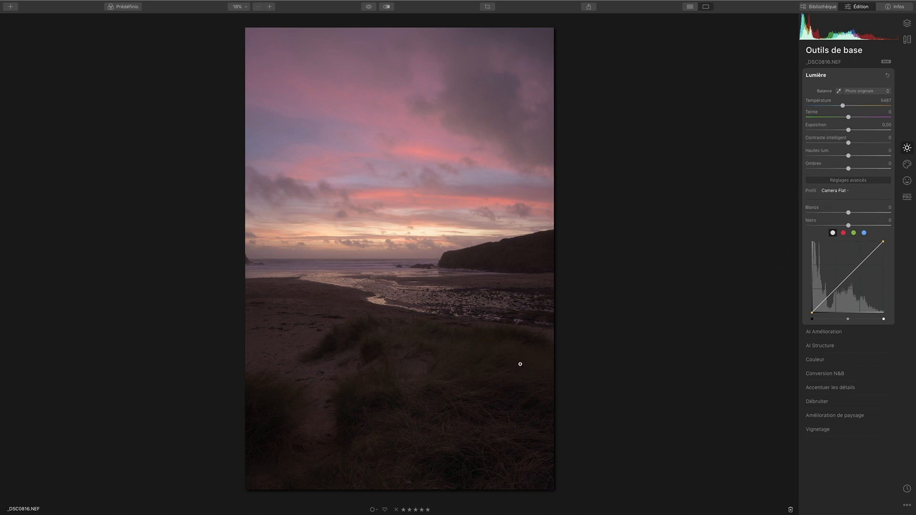
Step: Enable automatic distortion correction, chromatic aberration removal and fringe removal for the photo's lens
{"action": "left_click", "coordinate": [907, 40]}
{"action": "left_click", "coordinate": [833, 126]}
{"action": "left_click", "coordinate": [829, 133]}
{"action": "left_click", "coordinate": [823, 141]}
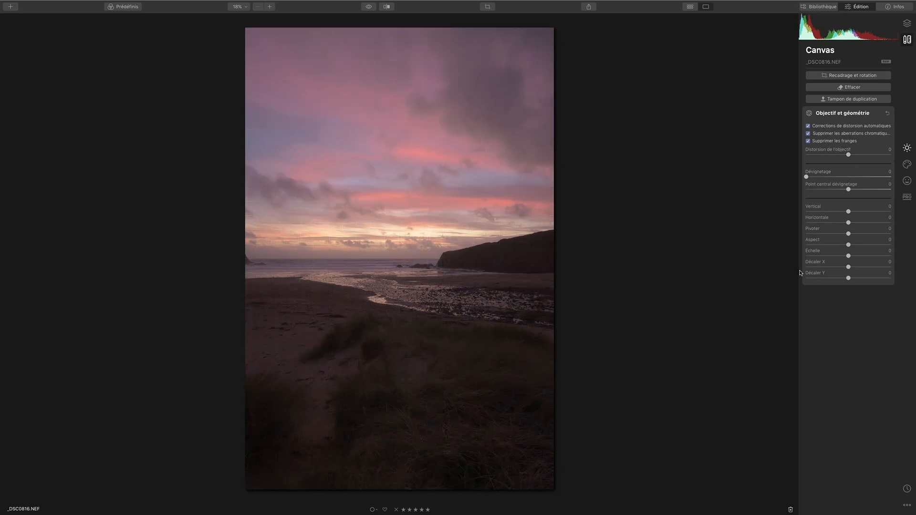
Step: Set smart contrast to 43 and the white balance to the cloudy preset (Nuageux), and compare with the original
{"action": "left_click", "coordinate": [910, 24]}
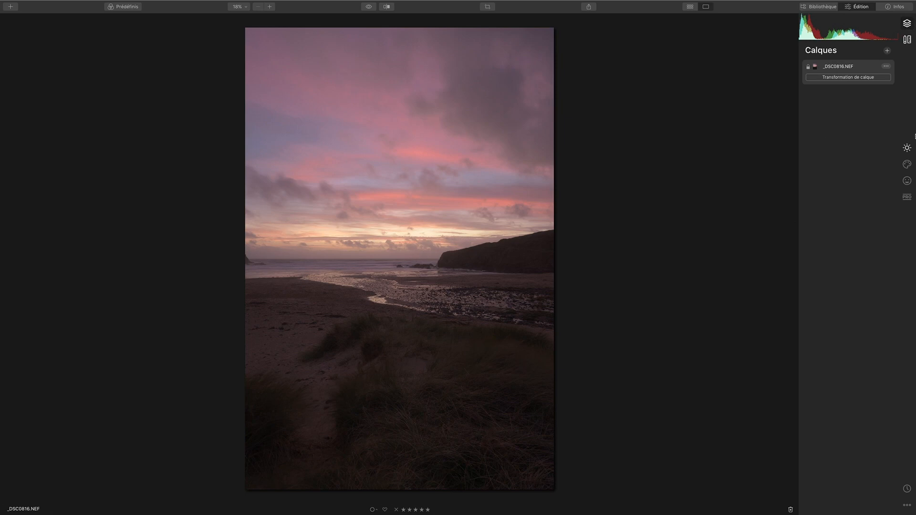
{"action": "left_click", "coordinate": [906, 147]}
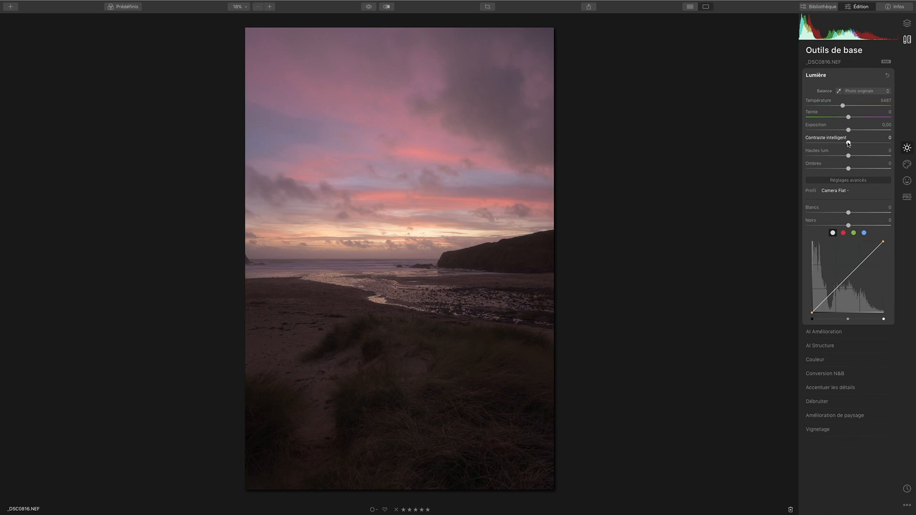
{"action": "left_click_drag", "start_coordinate": [848, 142], "coordinate": [866, 143]}
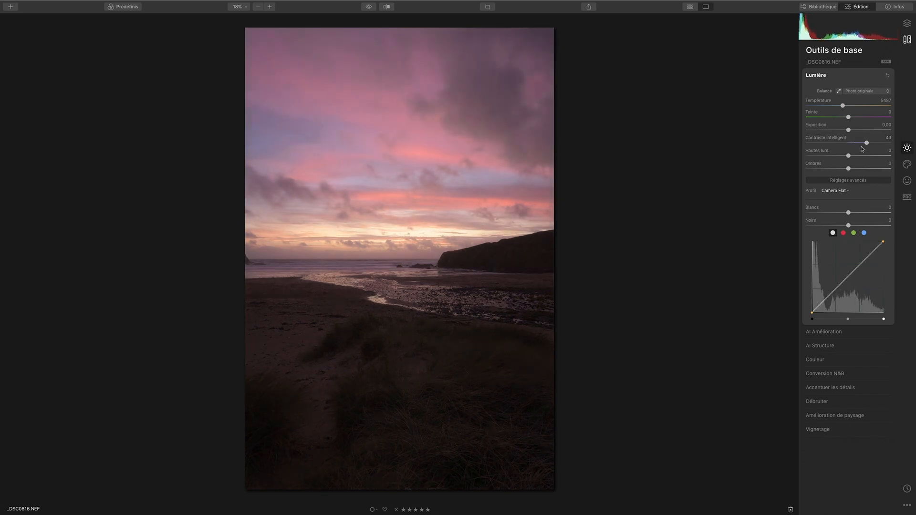
{"action": "left_click", "coordinate": [869, 90]}
{"action": "left_click", "coordinate": [858, 116]}
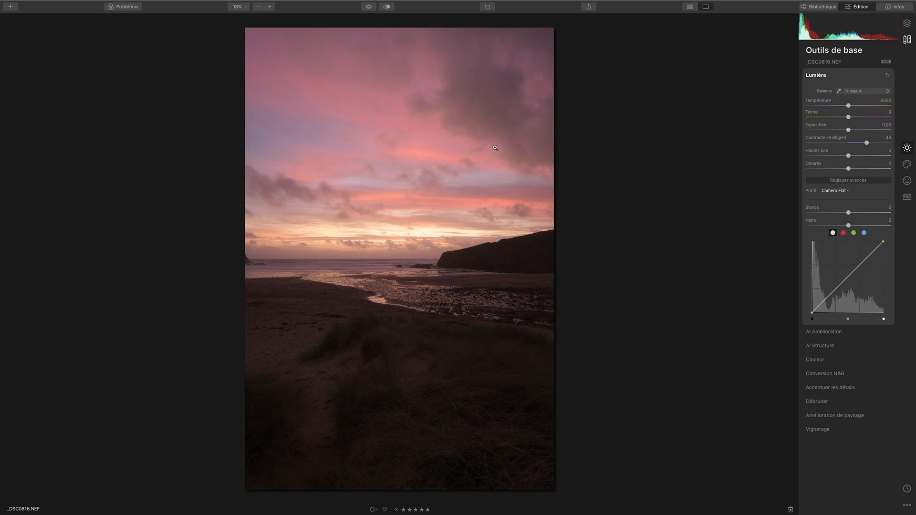
{"action": "left_click", "coordinate": [370, 7]}
{"action": "left_click", "coordinate": [369, 7]}
Step: Adjust the tones in Lumière: shadows 25, highlights -42, whites -24 and blacks -11
{"action": "left_click_drag", "start_coordinate": [850, 169], "coordinate": [861, 169]}
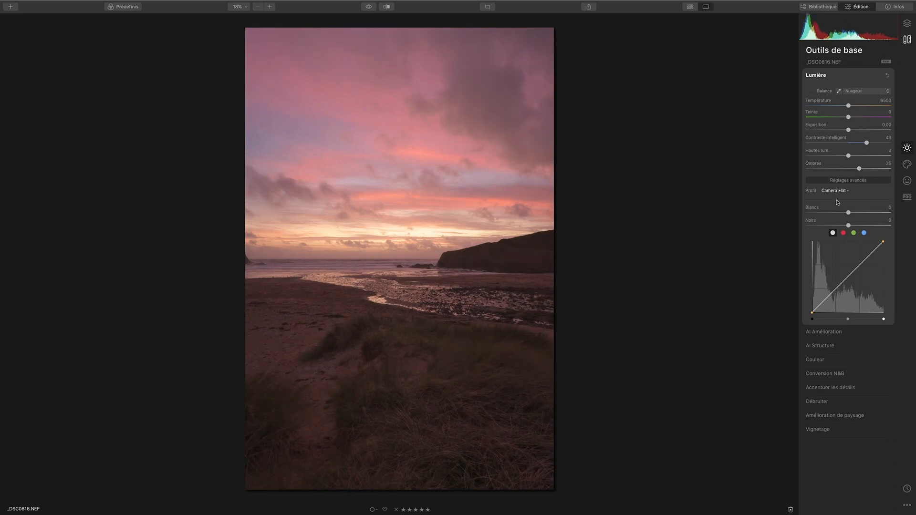
{"action": "left_click_drag", "start_coordinate": [849, 155], "coordinate": [830, 156]}
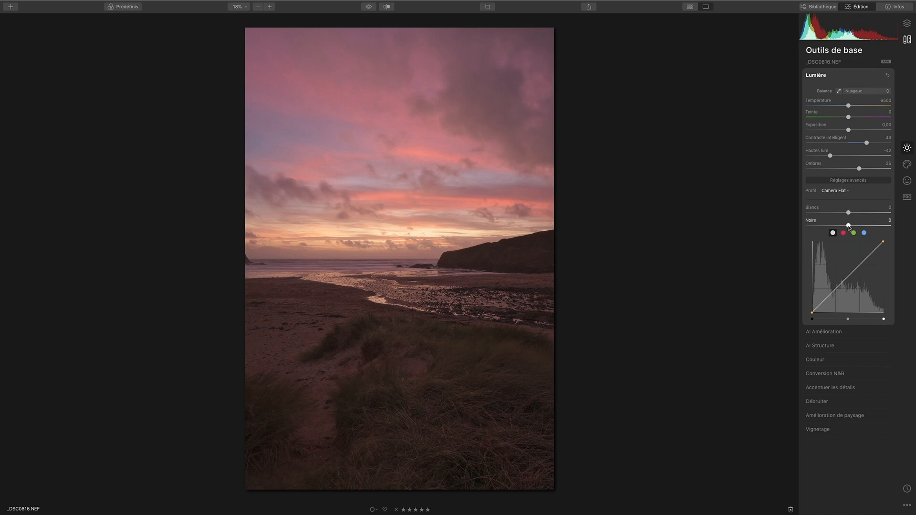
{"action": "mouse_move", "coordinate": [849, 214]}
{"action": "left_mouse_down"}
{"action": "mouse_move", "coordinate": [838, 215]}
{"action": "mouse_move", "coordinate": [845, 226]}
{"action": "left_mouse_up"}
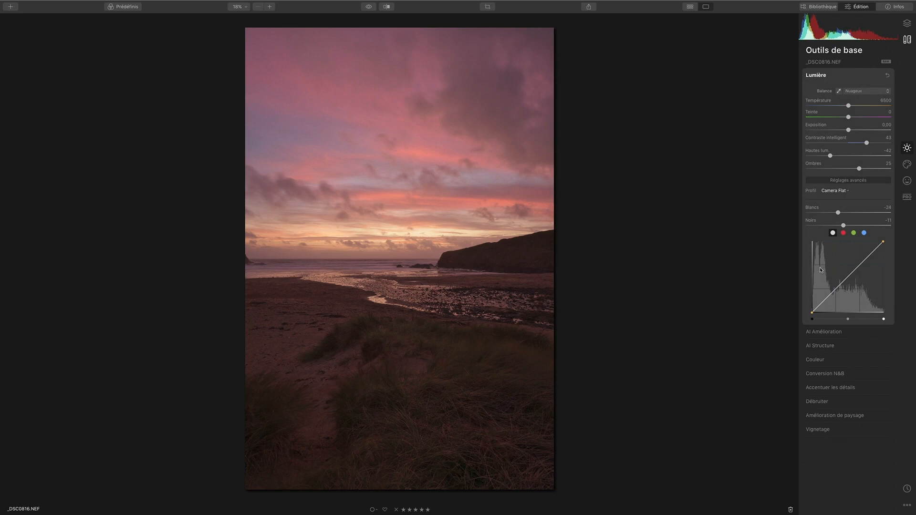
Step: Add a midtone anchor point to the tone curve and pull its darker part slightly down
{"action": "left_click", "coordinate": [850, 276]}
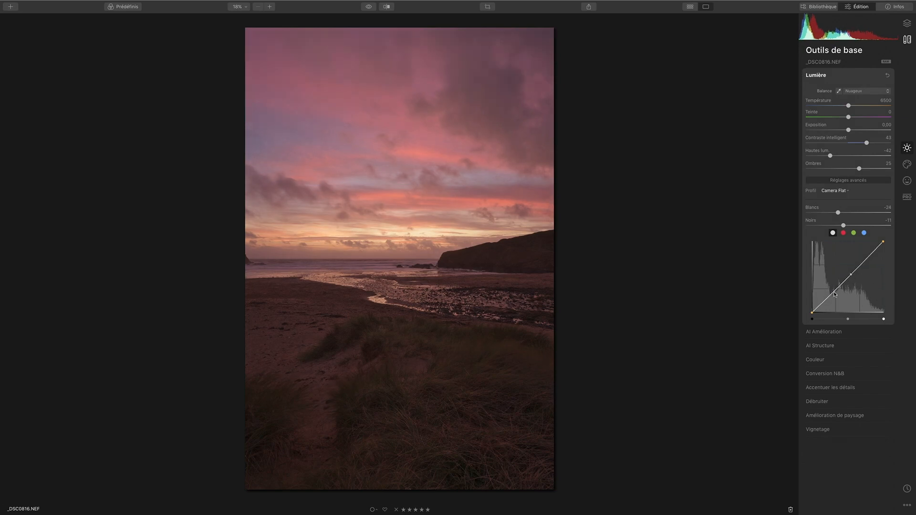
{"action": "left_click_drag", "start_coordinate": [835, 292], "coordinate": [834, 294]}
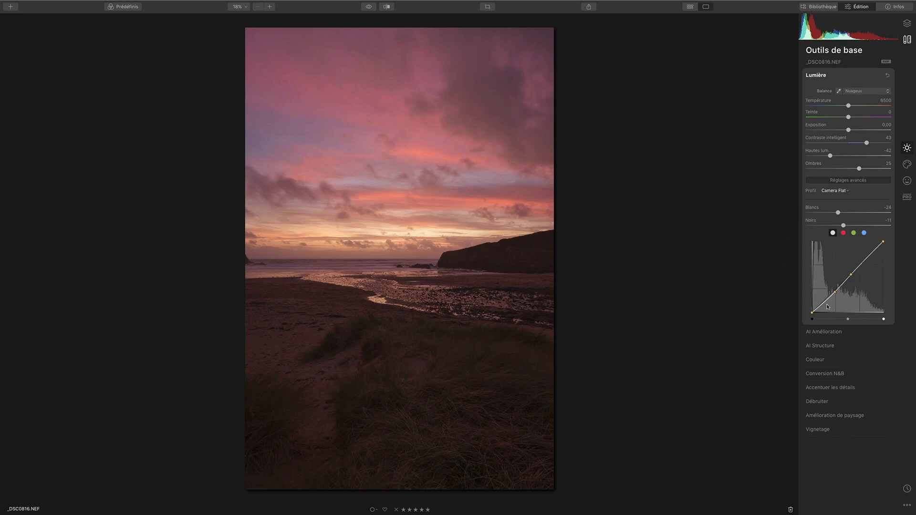
Step: Apply AI Structure with an amount of 35 and compare the image without and with it
{"action": "left_click", "coordinate": [822, 346]}
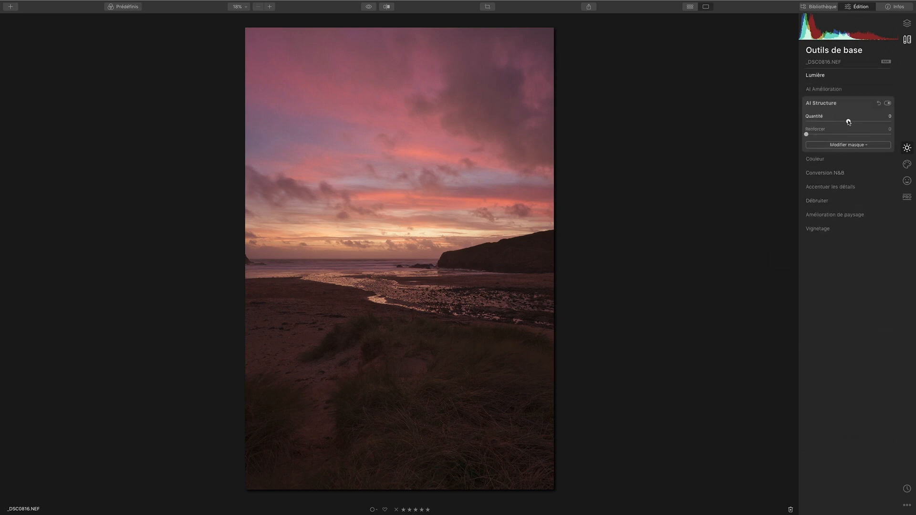
{"action": "left_click_drag", "start_coordinate": [849, 121], "coordinate": [863, 122]}
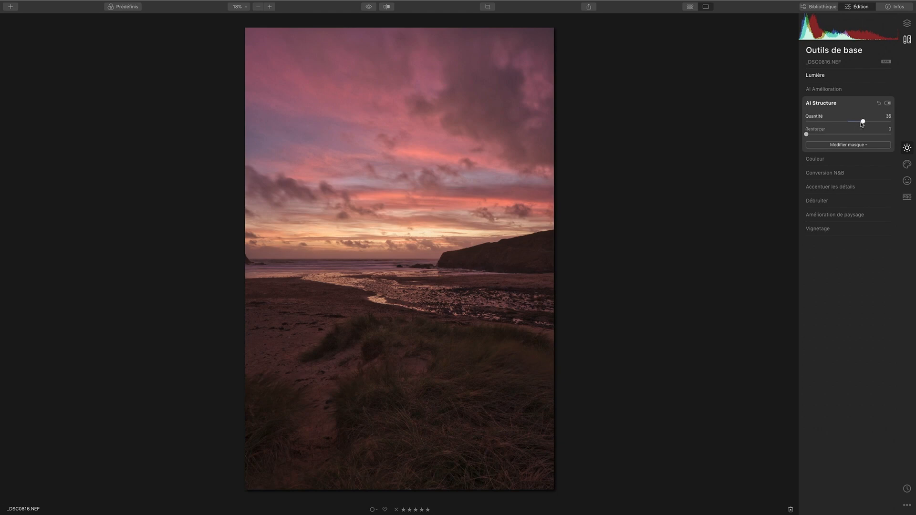
{"action": "left_click", "coordinate": [888, 103]}
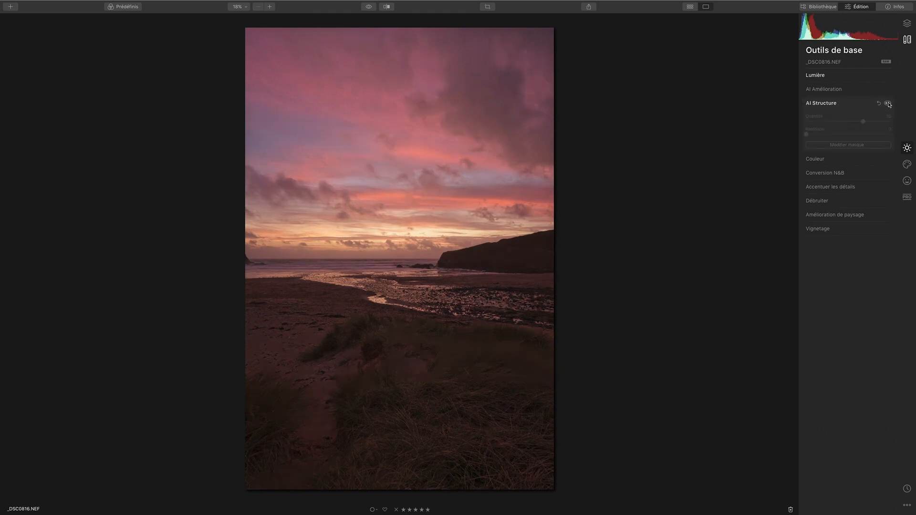
{"action": "left_click", "coordinate": [888, 103]}
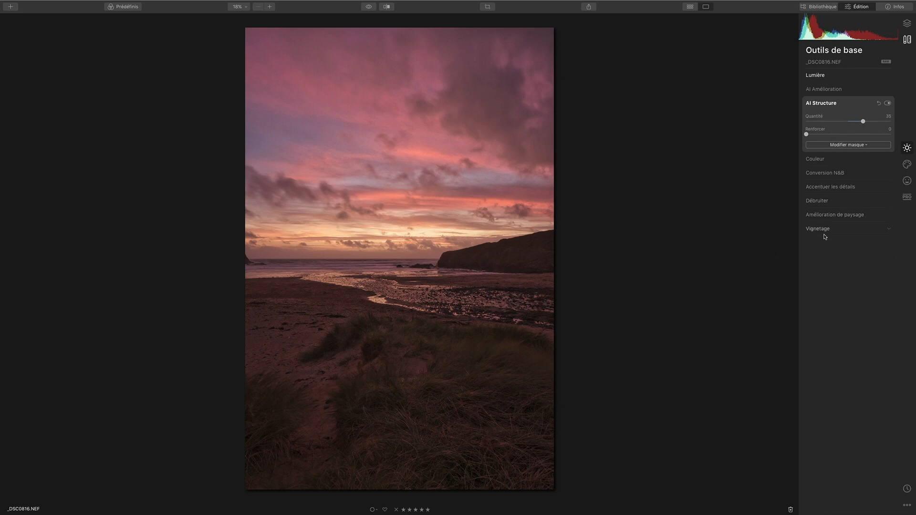
Step: Adjust the overall colour by lowering saturation to about -13 and raising vibrance to about 18
{"action": "left_click", "coordinate": [827, 160]}
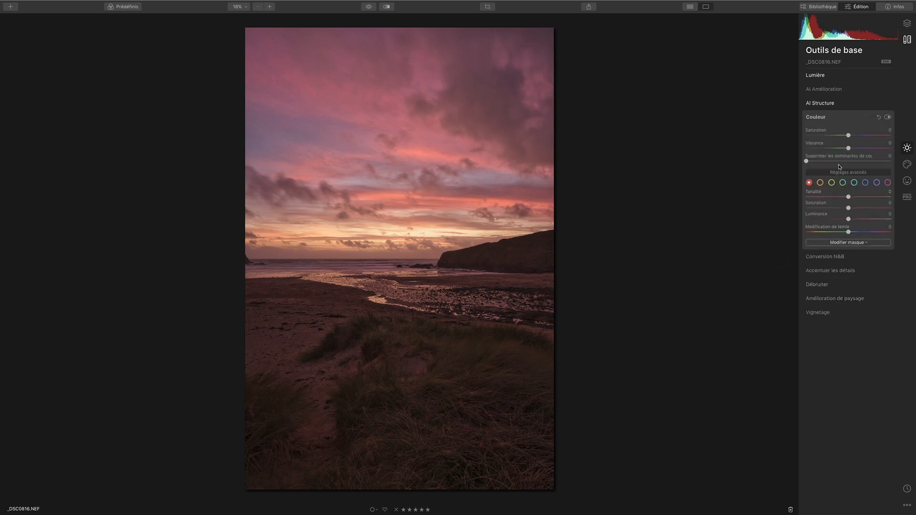
{"action": "mouse_move", "coordinate": [849, 149]}
{"action": "left_mouse_down"}
{"action": "mouse_move", "coordinate": [858, 149]}
{"action": "mouse_move", "coordinate": [842, 136]}
{"action": "left_mouse_up"}
Step: Brighten the lower zone with the adjustable gradient, setting exposure to about 49 and contrast to 12, and compare with the original
{"action": "left_click", "coordinate": [907, 196]}
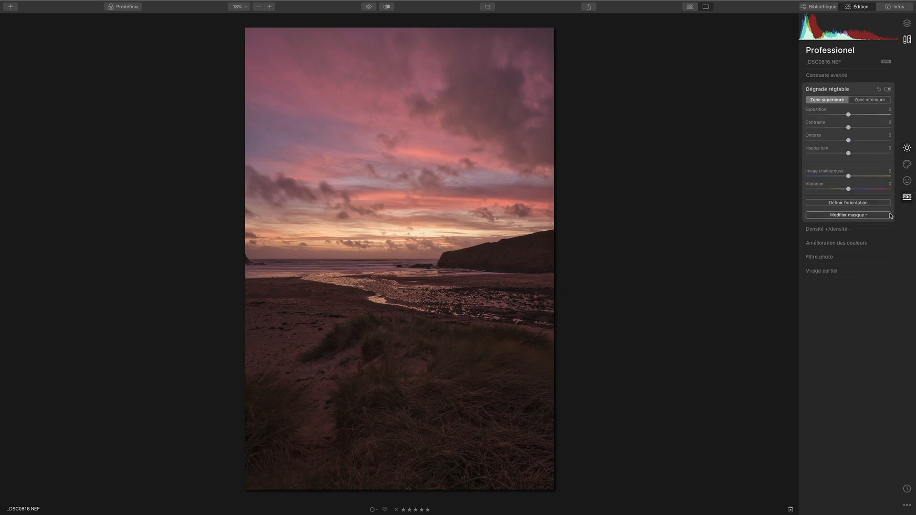
{"action": "left_click", "coordinate": [869, 100]}
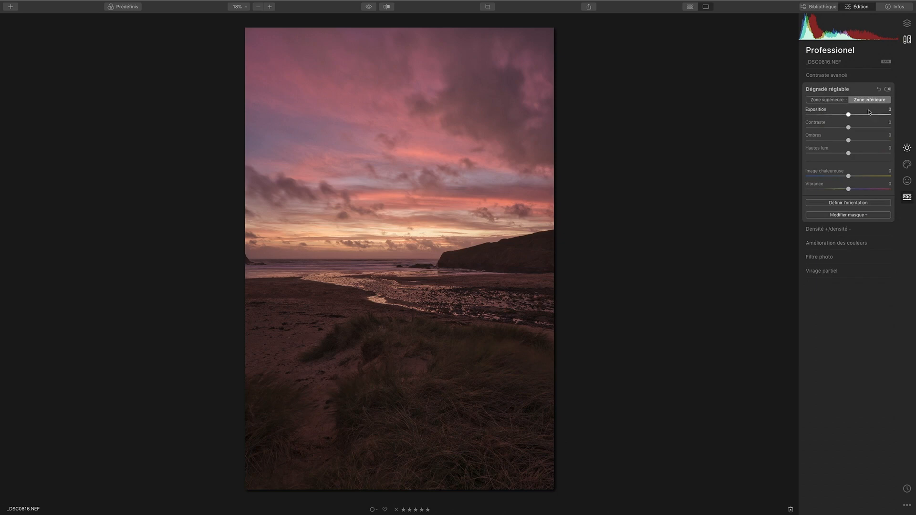
{"action": "mouse_move", "coordinate": [849, 114]}
{"action": "left_mouse_down"}
{"action": "mouse_move", "coordinate": [871, 119]}
{"action": "mouse_move", "coordinate": [854, 128]}
{"action": "left_mouse_up"}
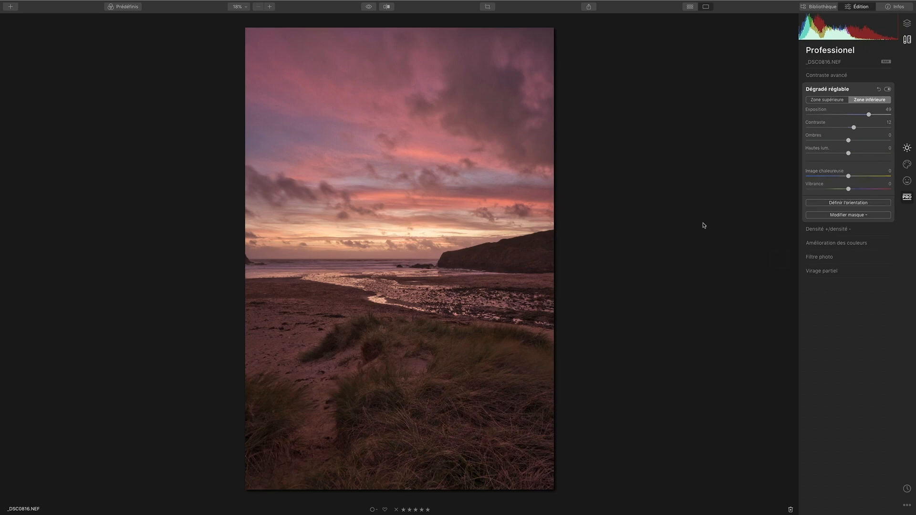
{"action": "left_click", "coordinate": [369, 7]}
Step: Set the advanced contrast amounts to 20 for highlights, 30 for midtones and 28 for shadows
{"action": "left_click", "coordinate": [830, 82]}
{"action": "left_click_drag", "start_coordinate": [806, 93], "coordinate": [823, 94]}
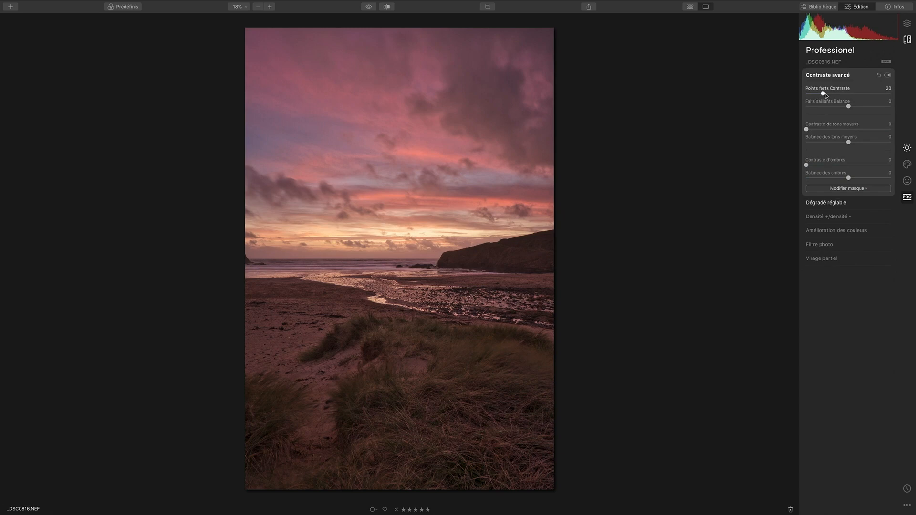
{"action": "left_click_drag", "start_coordinate": [808, 129], "coordinate": [831, 129]}
{"action": "left_click_drag", "start_coordinate": [807, 165], "coordinate": [829, 166]}
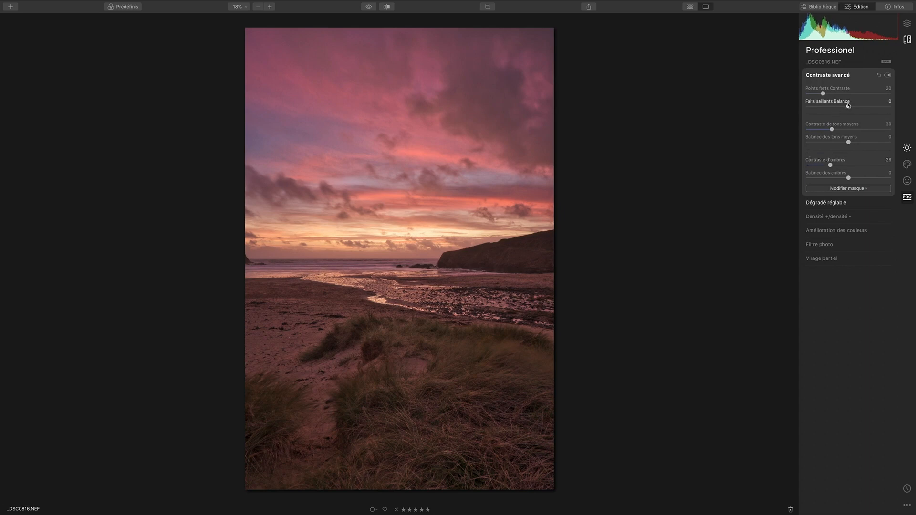
Step: Set the advanced contrast balance to 33 for highlights and 15 for shadows, and raise the midtone balance slightly
{"action": "mouse_move", "coordinate": [848, 105]}
{"action": "left_mouse_down"}
{"action": "mouse_move", "coordinate": [865, 105]}
{"action": "mouse_move", "coordinate": [833, 105]}
{"action": "mouse_move", "coordinate": [838, 115]}
{"action": "mouse_move", "coordinate": [862, 107]}
{"action": "left_mouse_up"}
{"action": "left_click_drag", "start_coordinate": [848, 179], "coordinate": [854, 179]}
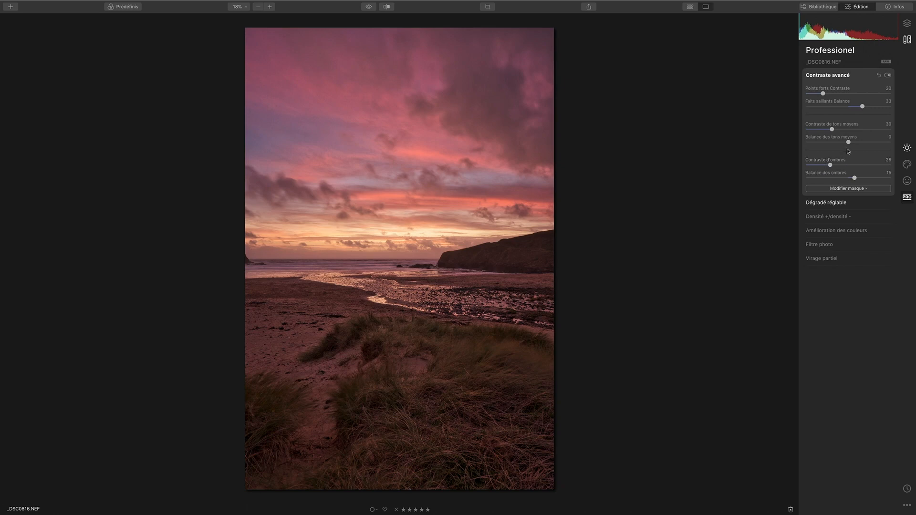
{"action": "mouse_move", "coordinate": [848, 142]}
{"action": "left_mouse_down"}
{"action": "mouse_move", "coordinate": [834, 143]}
{"action": "mouse_move", "coordinate": [854, 142]}
{"action": "left_mouse_up"}
Step: Tint the highlights red with split toning at saturation 31 and compare the image without and with it
{"action": "left_click", "coordinate": [836, 259]}
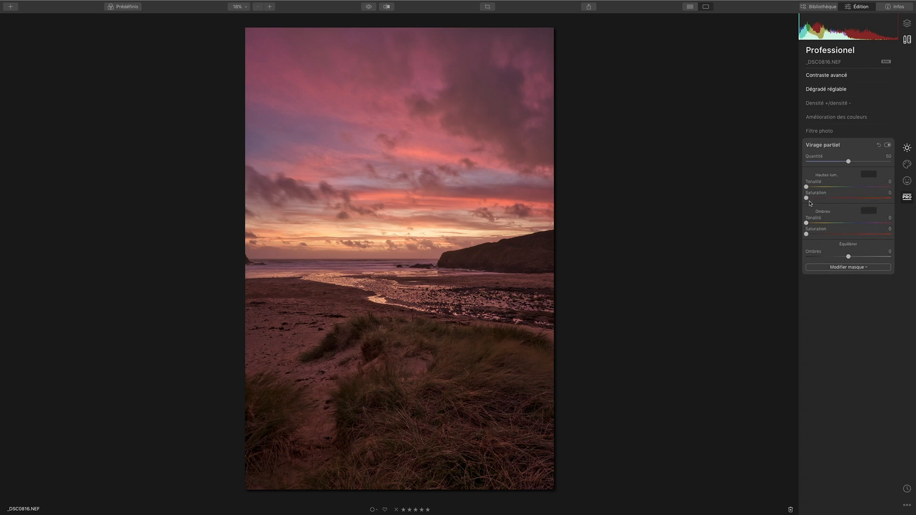
{"action": "left_click_drag", "start_coordinate": [806, 197], "coordinate": [823, 198]}
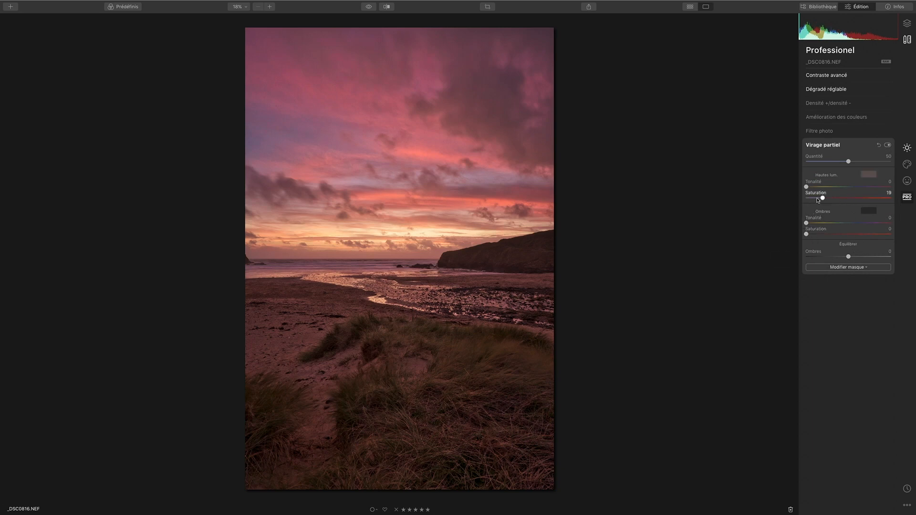
{"action": "left_click_drag", "start_coordinate": [822, 198], "coordinate": [833, 198]}
{"action": "left_click", "coordinate": [888, 145]}
{"action": "left_click", "coordinate": [887, 146]}
Step: Tint the shadows green with split toning at saturation 26 and fine-tune the shadow hue
{"action": "left_click_drag", "start_coordinate": [806, 234], "coordinate": [831, 223]}
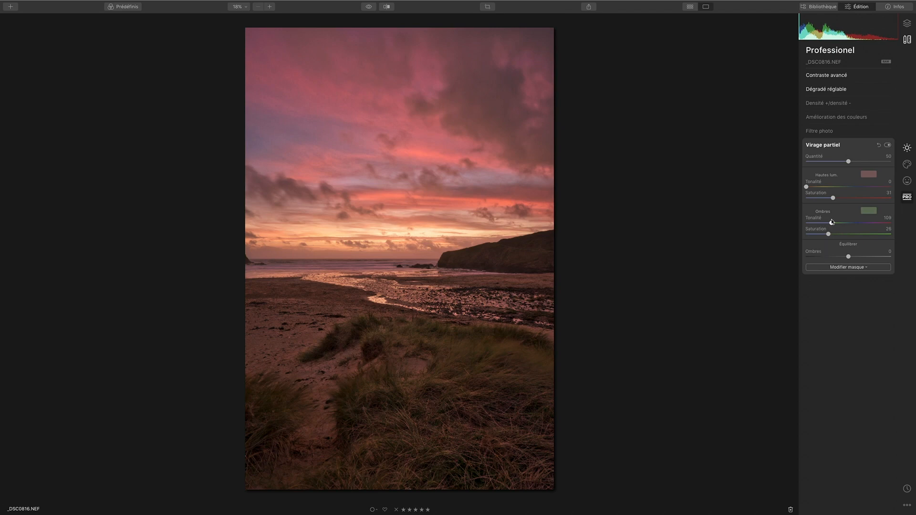
{"action": "left_click_drag", "start_coordinate": [829, 221], "coordinate": [820, 221]}
{"action": "left_click_drag", "start_coordinate": [827, 222], "coordinate": [826, 223]}
Step: Shift the split toning balance slightly below zero, reduce the effect's overall amount, and compare with the original
{"action": "mouse_move", "coordinate": [851, 257]}
{"action": "left_mouse_down"}
{"action": "mouse_move", "coordinate": [865, 256]}
{"action": "mouse_move", "coordinate": [830, 256]}
{"action": "mouse_move", "coordinate": [844, 258]}
{"action": "left_mouse_up"}
{"action": "left_click_drag", "start_coordinate": [845, 258], "coordinate": [844, 258]}
{"action": "mouse_move", "coordinate": [849, 163]}
{"action": "left_mouse_down"}
{"action": "mouse_move", "coordinate": [897, 164]}
{"action": "mouse_move", "coordinate": [805, 163]}
{"action": "mouse_move", "coordinate": [838, 162]}
{"action": "left_mouse_up"}
{"action": "left_click", "coordinate": [368, 8]}
Step: Lighten the dune grass in the foreground with the dodge brush at size 64 and 50% strength
{"action": "left_click", "coordinate": [843, 103]}
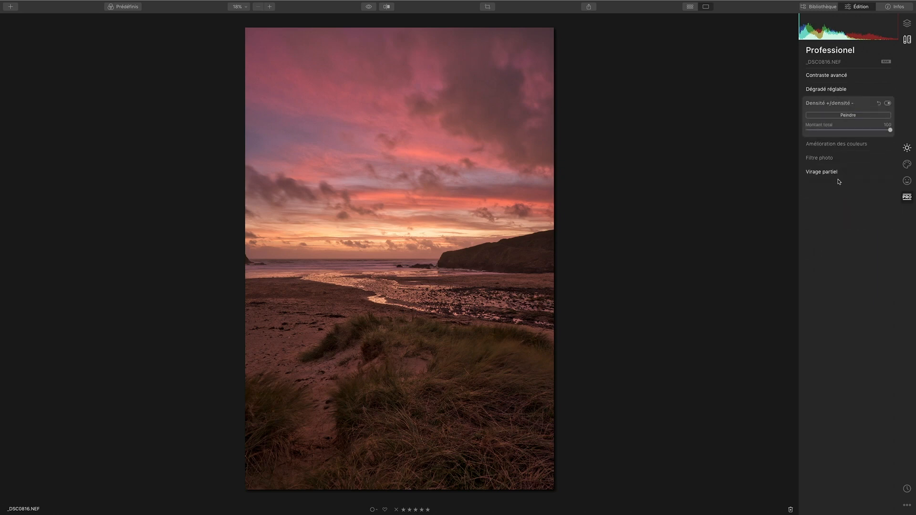
{"action": "left_click", "coordinate": [848, 115]}
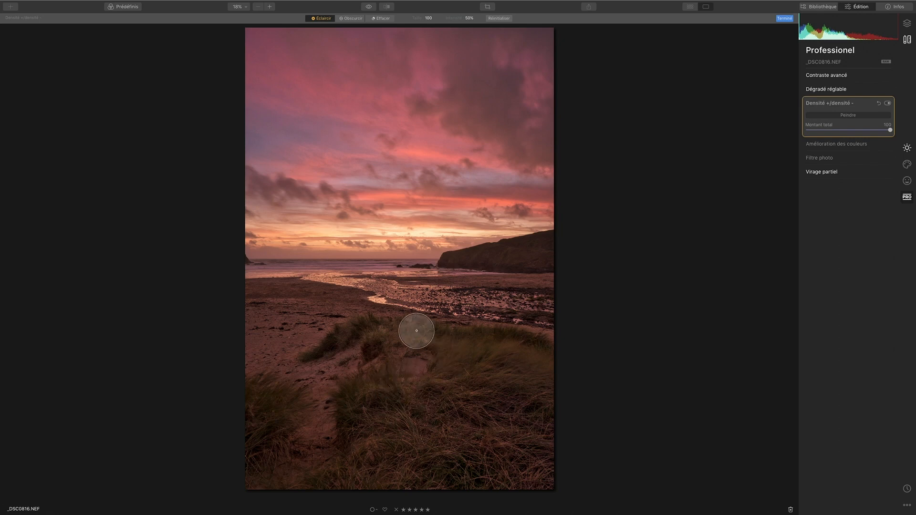
{"action": "key", "text": "bracketleft"}
{"action": "key", "text": "bracketleft"}
{"action": "mouse_move", "coordinate": [420, 399]}
{"action": "left_mouse_down"}
{"action": "mouse_move", "coordinate": [499, 361]}
{"action": "mouse_move", "coordinate": [440, 423]}
{"action": "left_mouse_up"}
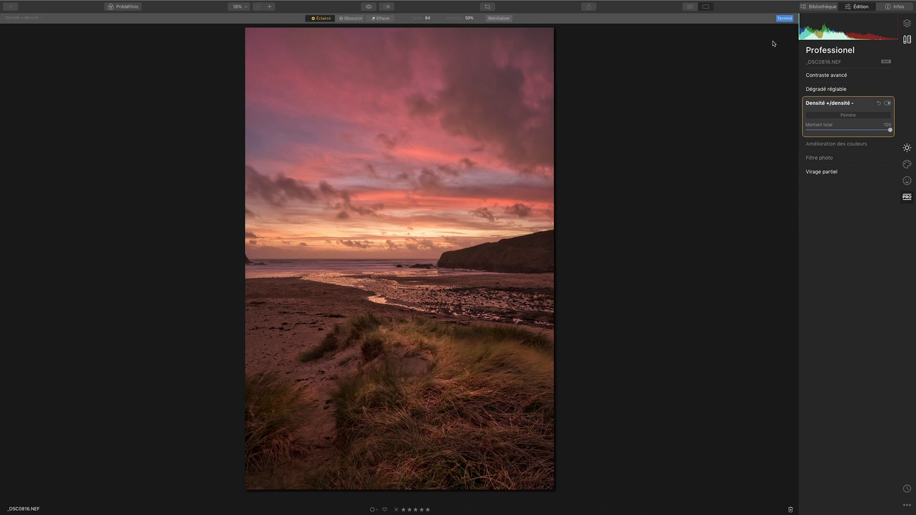
{"action": "left_click", "coordinate": [783, 19]}
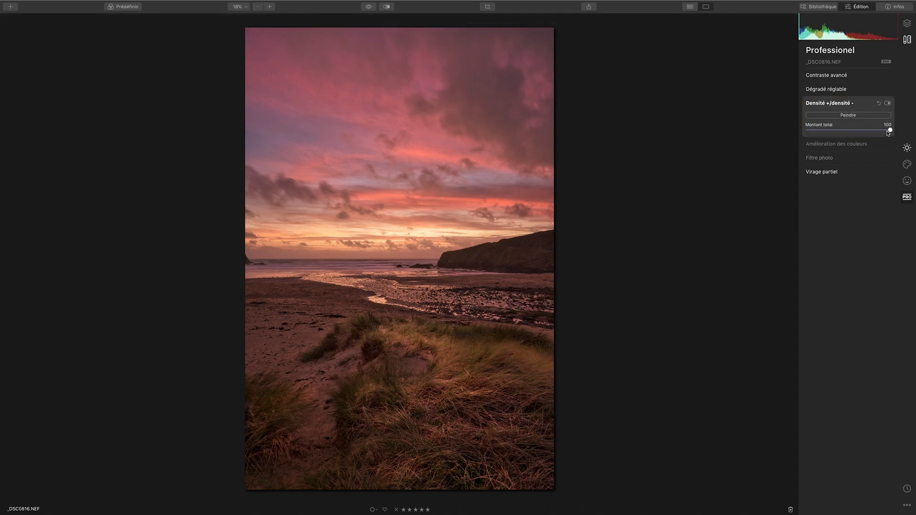
Step: Reduce the dodge and burn total amount to 19 and compare the photo before and after the edits
{"action": "left_click_drag", "start_coordinate": [890, 131], "coordinate": [820, 131]}
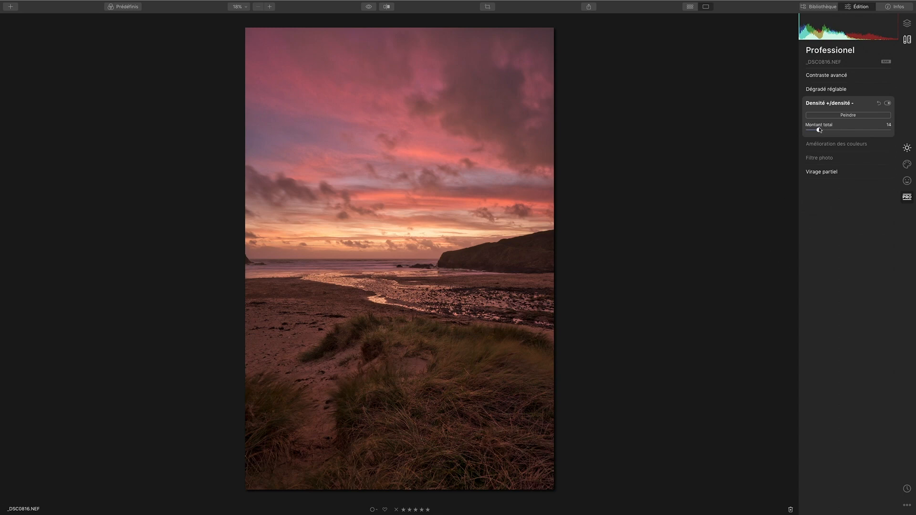
{"action": "left_click_drag", "start_coordinate": [819, 131], "coordinate": [824, 130]}
{"action": "left_click", "coordinate": [888, 103]}
{"action": "left_click", "coordinate": [888, 103]}
{"action": "left_click", "coordinate": [369, 7]}
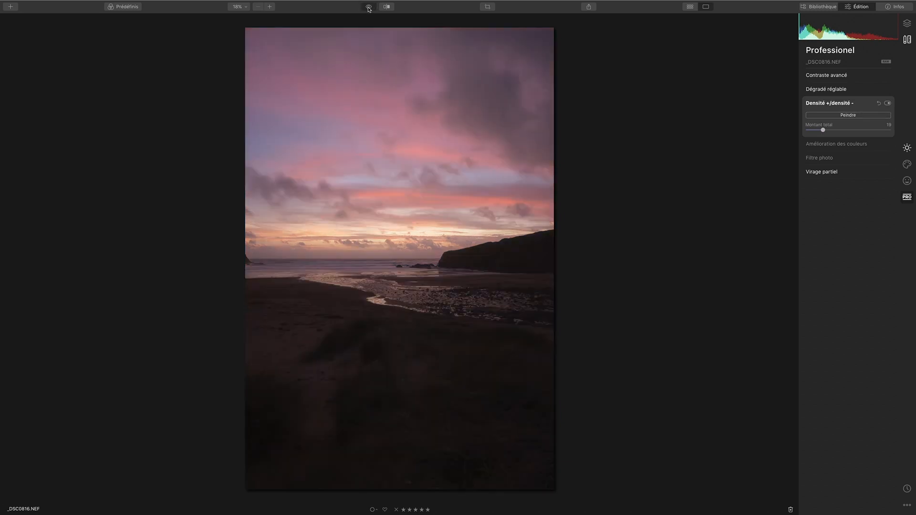
{"action": "left_click", "coordinate": [369, 8]}
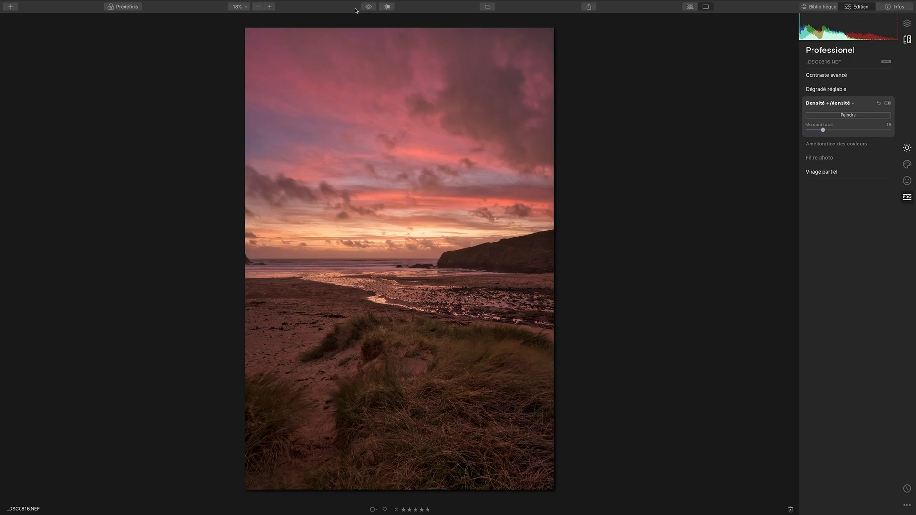
{"action": "left_click", "coordinate": [369, 7]}
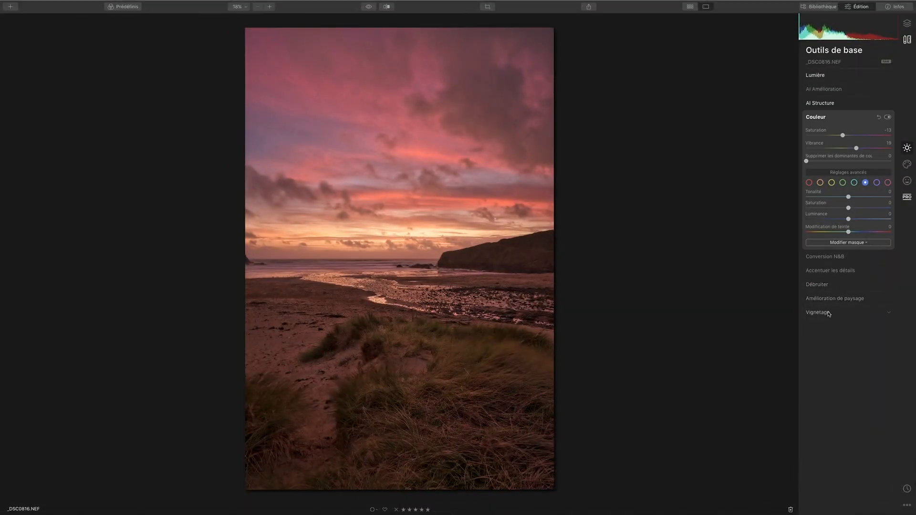
Step: Apply landscape enhancement to the photo with haze reduction at 18 and golden hour at 13
{"action": "left_click", "coordinate": [831, 299]}
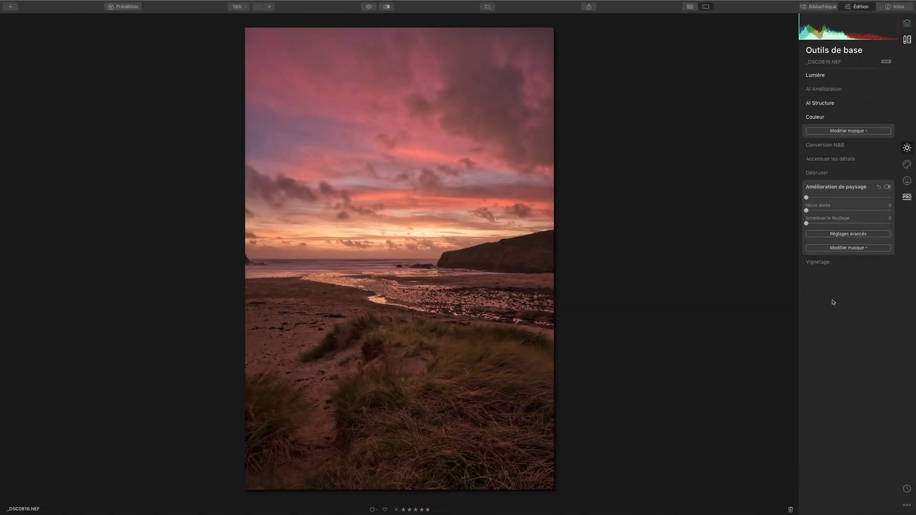
{"action": "mouse_move", "coordinate": [806, 191]}
{"action": "left_mouse_down"}
{"action": "mouse_move", "coordinate": [831, 191]}
{"action": "mouse_move", "coordinate": [812, 192]}
{"action": "mouse_move", "coordinate": [824, 191]}
{"action": "left_mouse_up"}
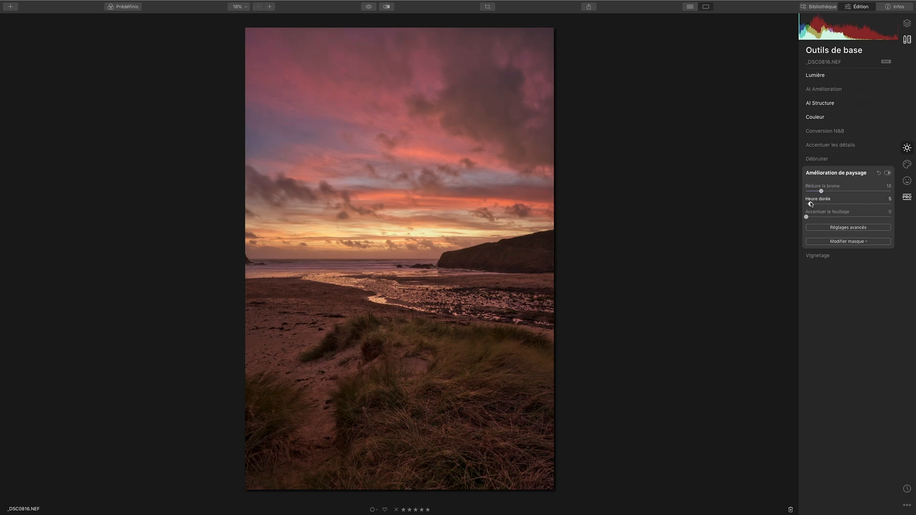
{"action": "left_click_drag", "start_coordinate": [813, 205], "coordinate": [817, 205]}
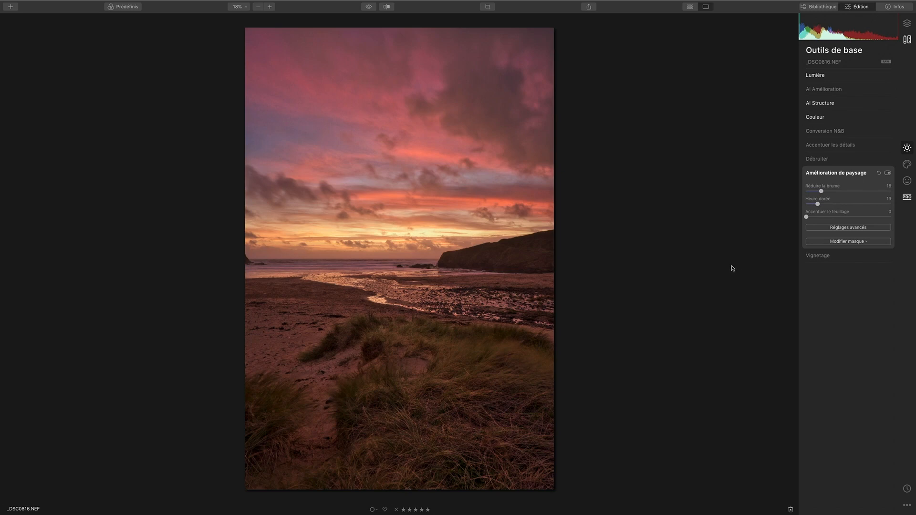
Step: Fine-tune the landscape enhancement, slightly boost the foliage, and compare the photo with the original
{"action": "mouse_move", "coordinate": [818, 204]}
{"action": "left_mouse_down"}
{"action": "mouse_move", "coordinate": [800, 204]}
{"action": "mouse_move", "coordinate": [816, 205]}
{"action": "mouse_move", "coordinate": [799, 191]}
{"action": "mouse_move", "coordinate": [816, 191]}
{"action": "left_mouse_up"}
{"action": "left_click_drag", "start_coordinate": [807, 218], "coordinate": [817, 217]}
{"action": "left_click", "coordinate": [368, 8]}
Step: Add a dark vignette with amount -63, size 23 and feathering 100
{"action": "left_click", "coordinate": [818, 255]}
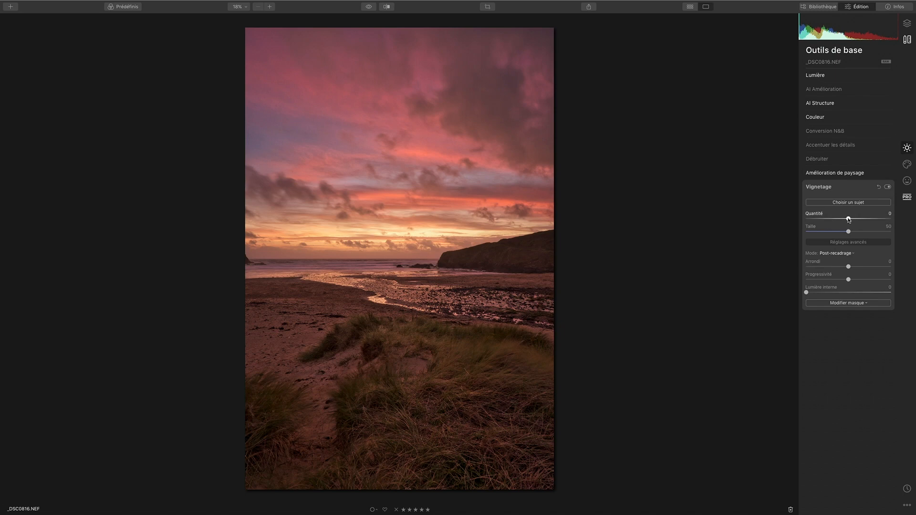
{"action": "left_click_drag", "start_coordinate": [848, 218], "coordinate": [832, 219]}
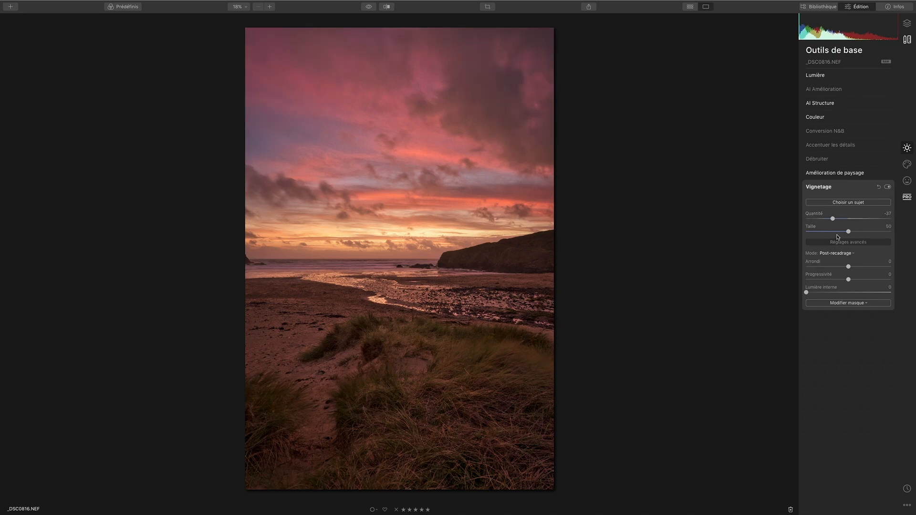
{"action": "mouse_move", "coordinate": [833, 218]}
{"action": "left_mouse_down"}
{"action": "mouse_move", "coordinate": [822, 219]}
{"action": "mouse_move", "coordinate": [826, 232]}
{"action": "left_mouse_up"}
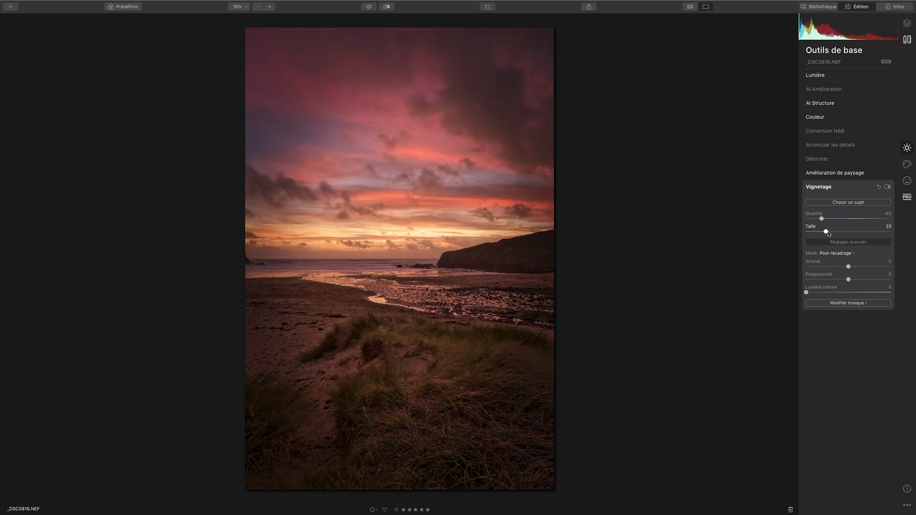
{"action": "left_click_drag", "start_coordinate": [848, 279], "coordinate": [897, 280]}
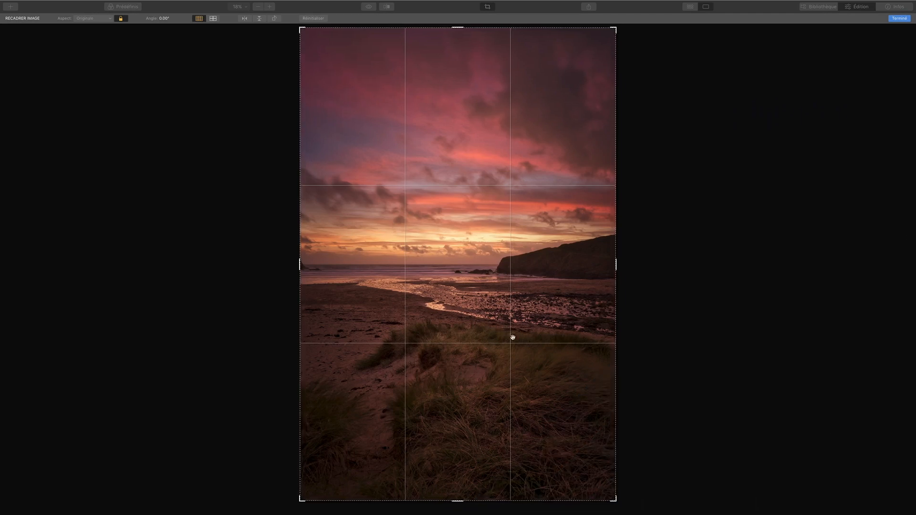
Step: Leave the crop view without cropping and centre the vignette on the dune grass in the foreground
{"action": "left_click", "coordinate": [899, 18]}
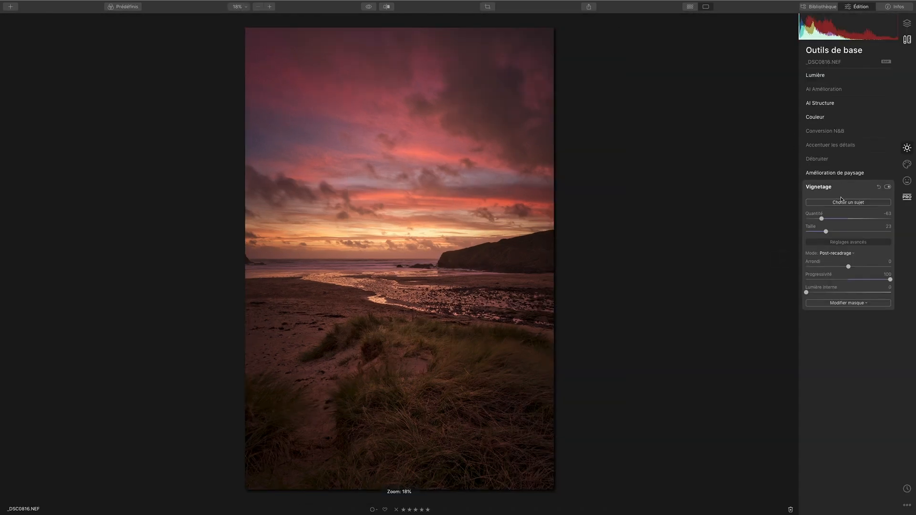
{"action": "left_click", "coordinate": [845, 202]}
{"action": "left_click", "coordinate": [420, 339]}
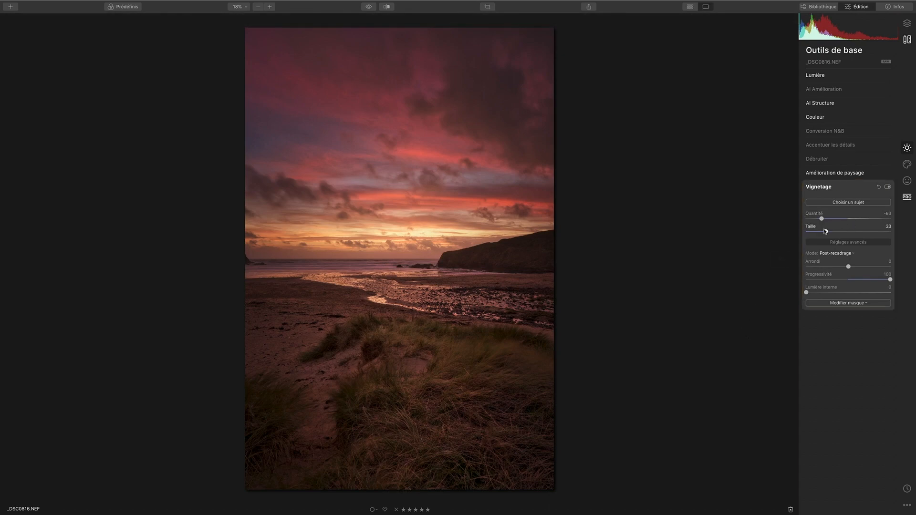
Step: Set the vignette size to 0 and soften its amount to -46, compare with the original, and view the photo full screen
{"action": "left_click_drag", "start_coordinate": [826, 232], "coordinate": [794, 229]}
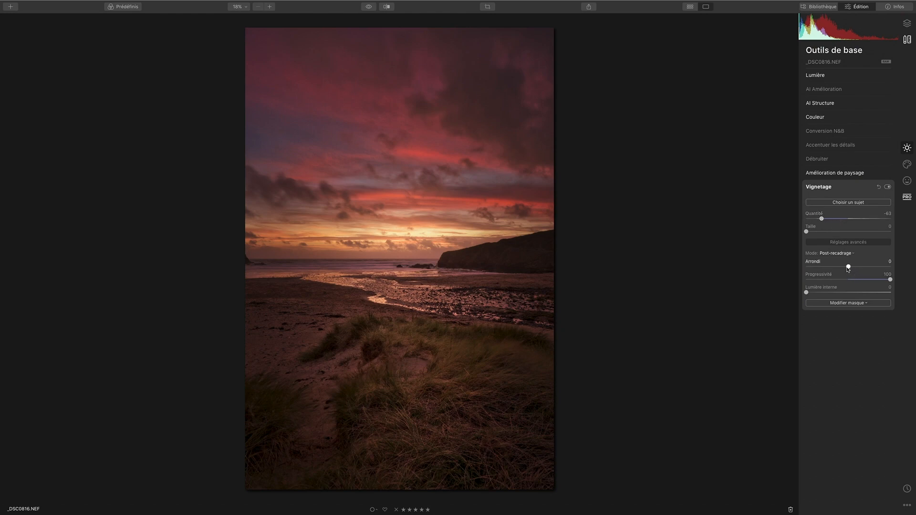
{"action": "left_click_drag", "start_coordinate": [821, 219], "coordinate": [829, 219]}
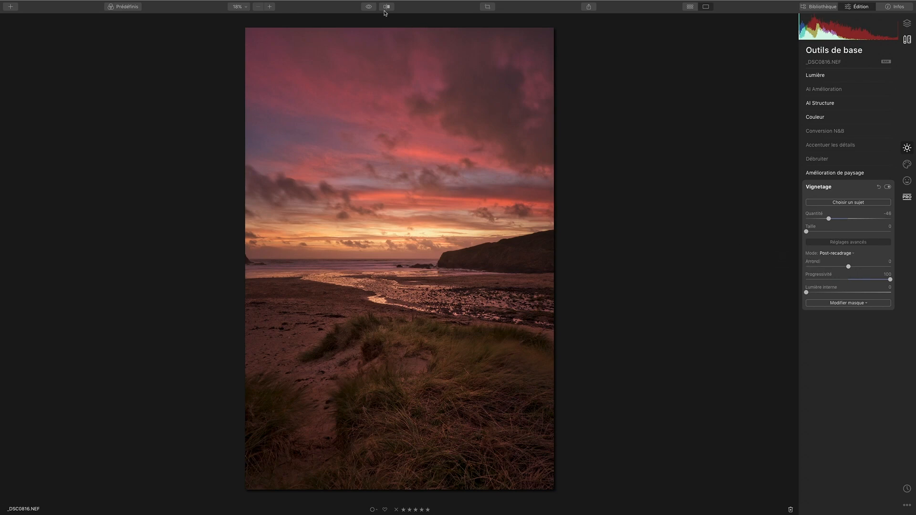
{"action": "left_click", "coordinate": [369, 7]}
{"action": "key", "text": "f"}
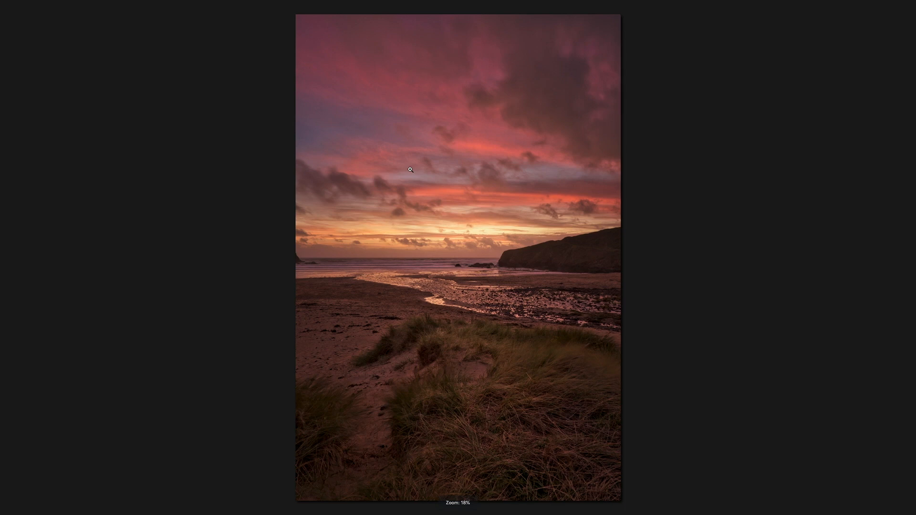